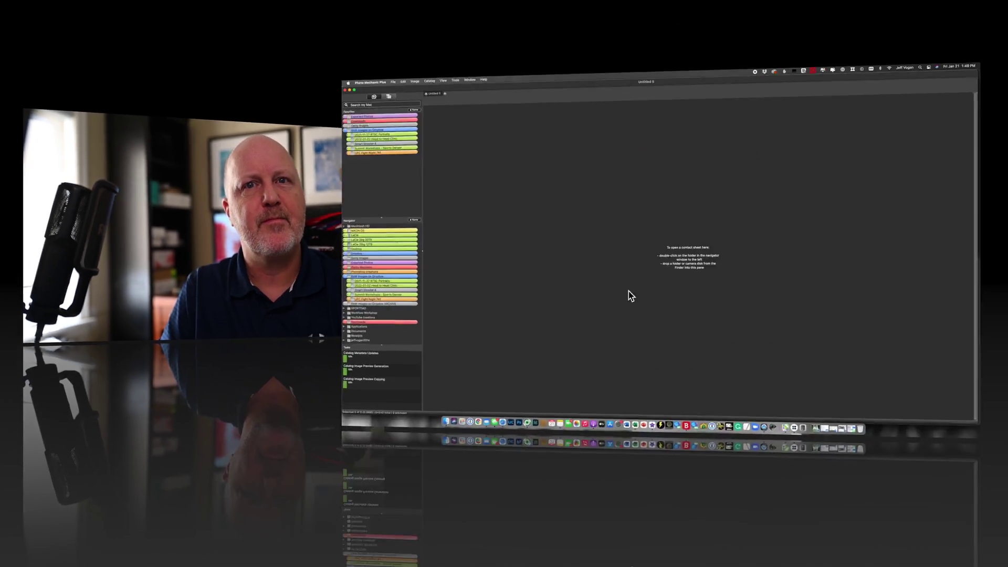
# Apply the 'SPORTDAD Start with this basic' Ingest preset
pyautogui.press('super+g')
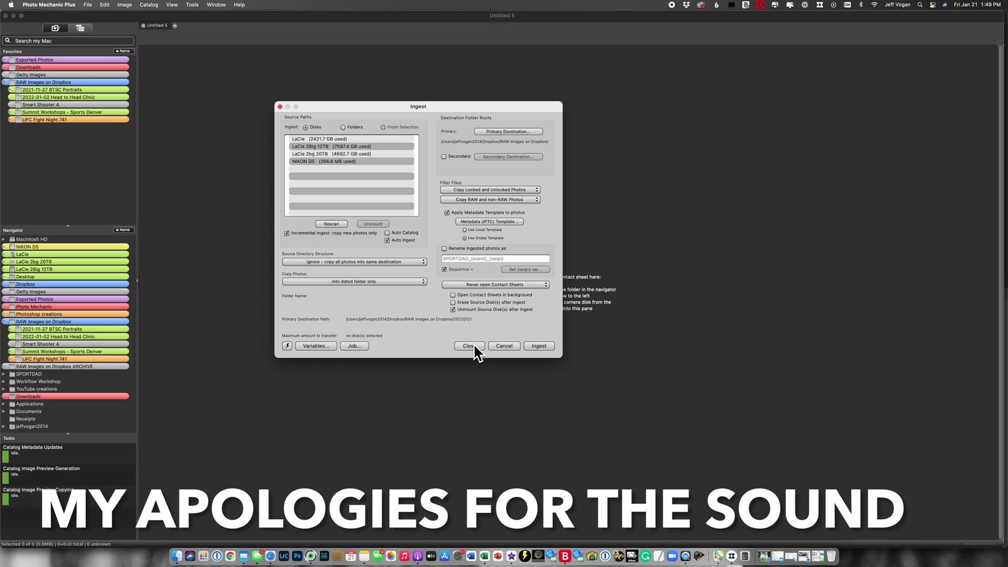
pyautogui.click(288, 347)
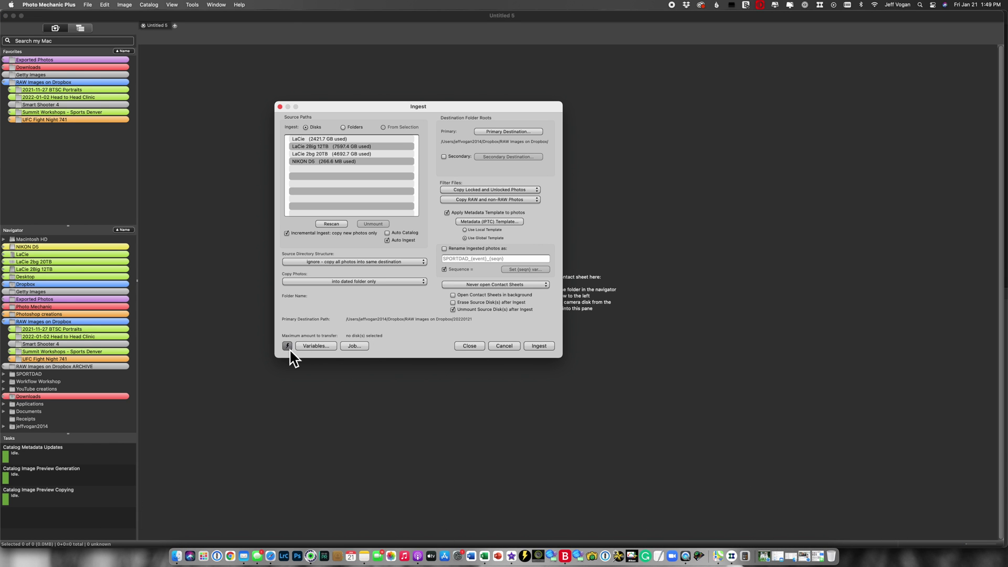
pyautogui.click(313, 298)
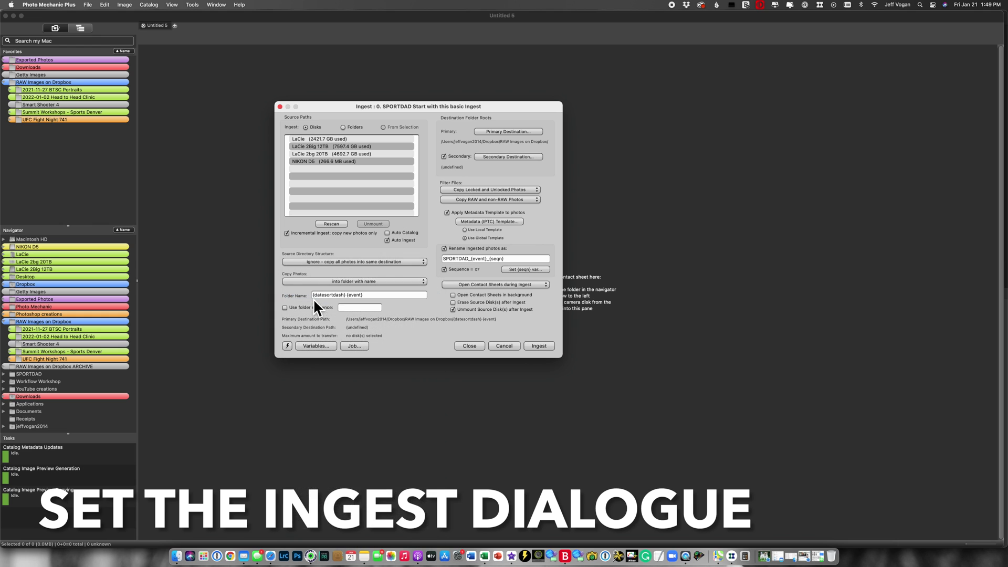
# Load the SPORTDAD ITPC metadata template snapshot and set Event to 'My messy desk'
pyautogui.click(489, 222)
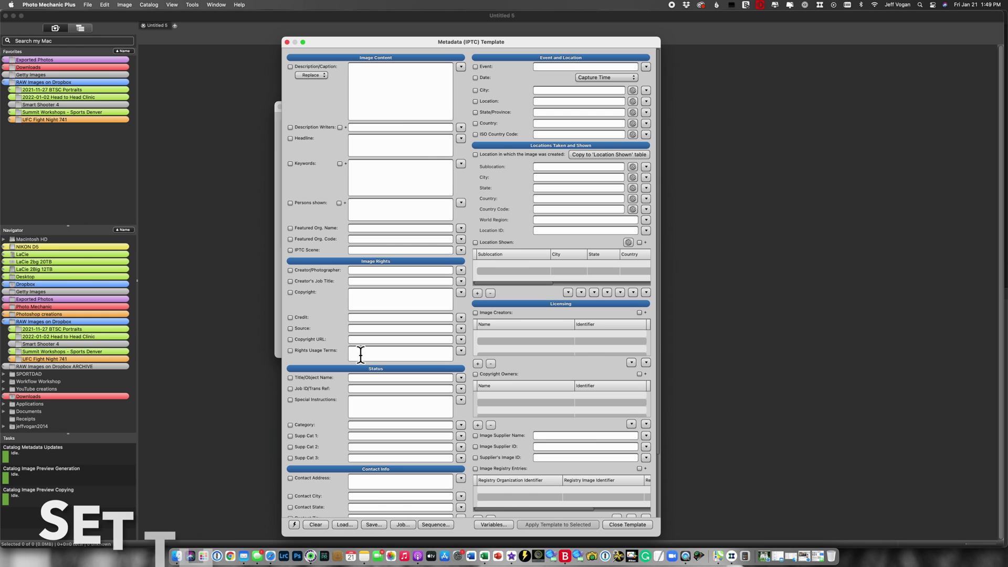
pyautogui.click(295, 524)
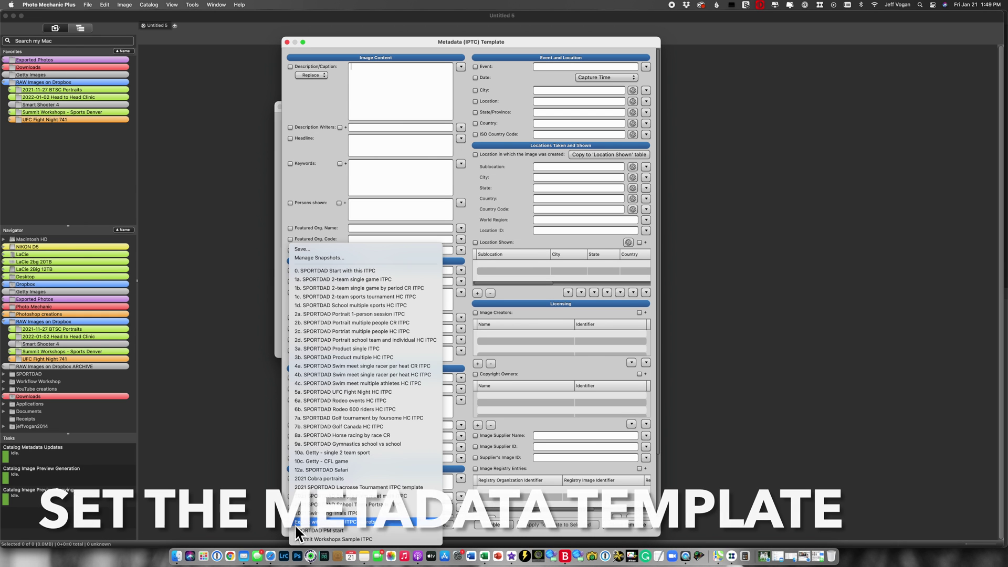
pyautogui.click(354, 271)
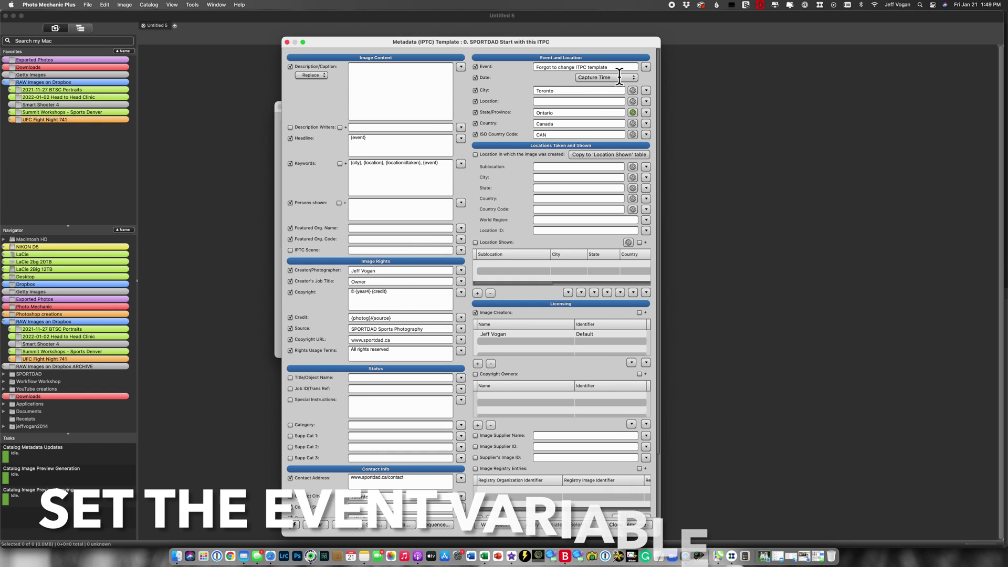
pyautogui.moveTo(610, 68); pyautogui.dragTo(443, 73)
pyautogui.write('M')
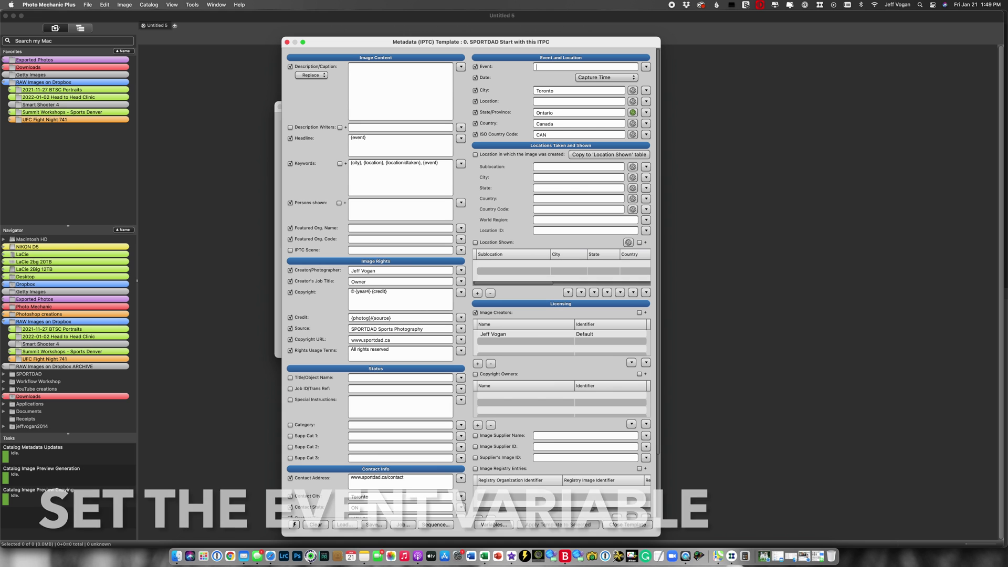
pyautogui.write('y messy desk')
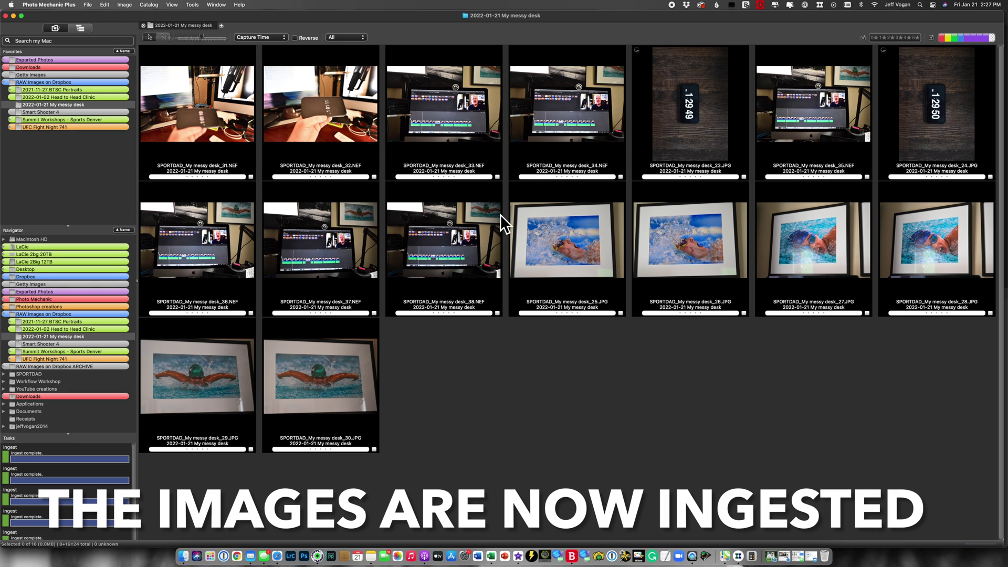
# In Contact Sheet preferences, show filename plus two labels, with Label 2 set to {model}
pyautogui.click(48, 4)
pyautogui.click(56, 30)
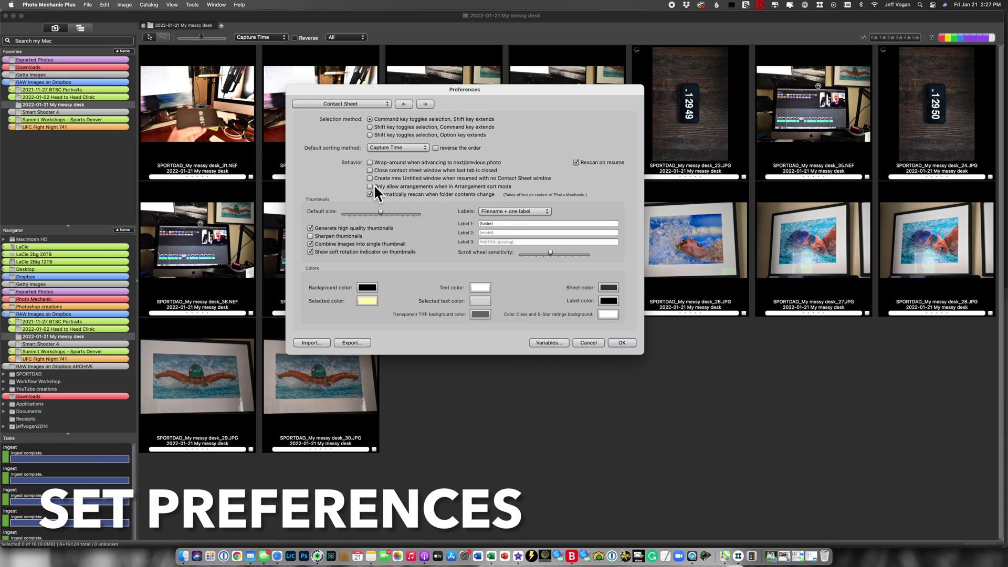
pyautogui.click(507, 211)
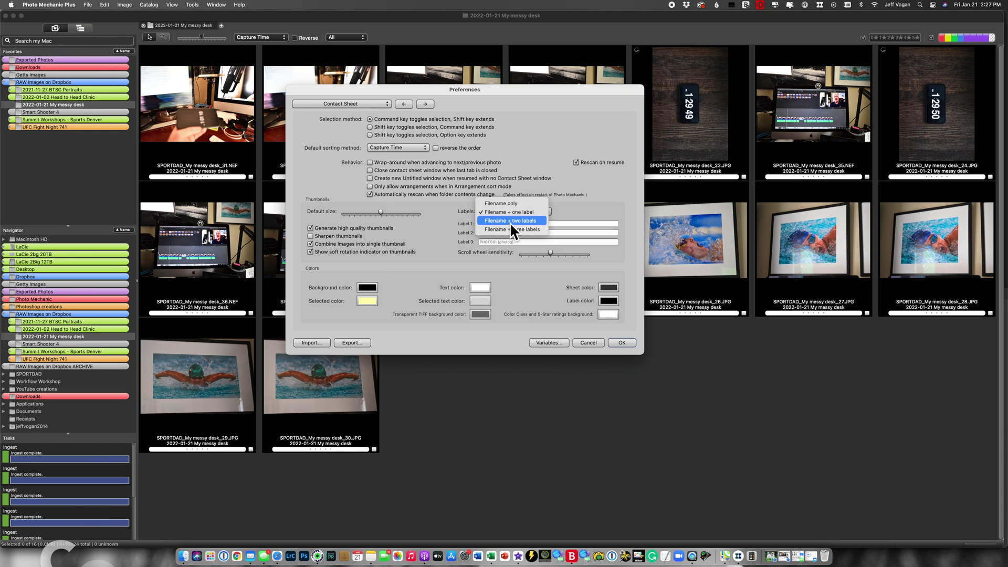
pyautogui.click(509, 222)
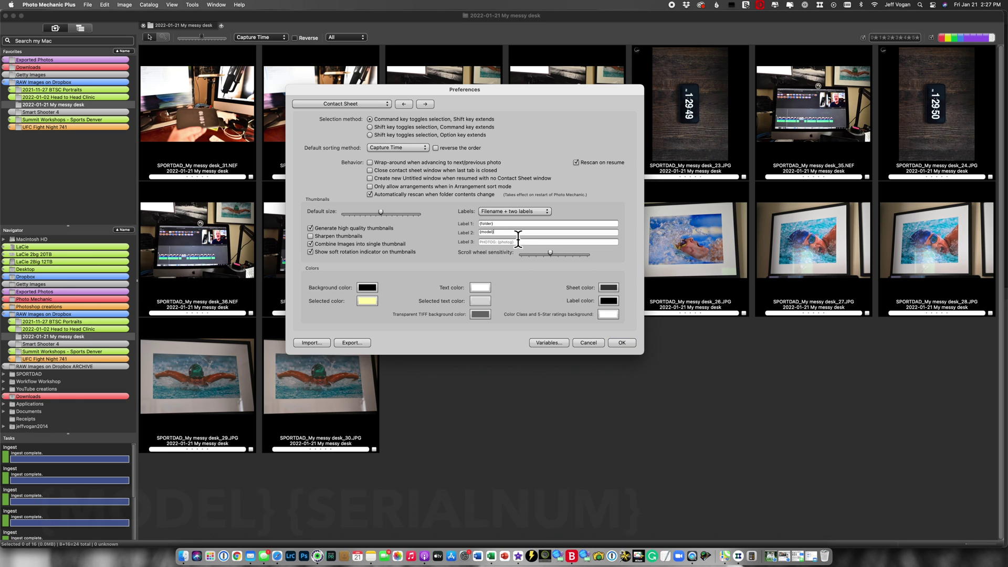
pyautogui.click(621, 343)
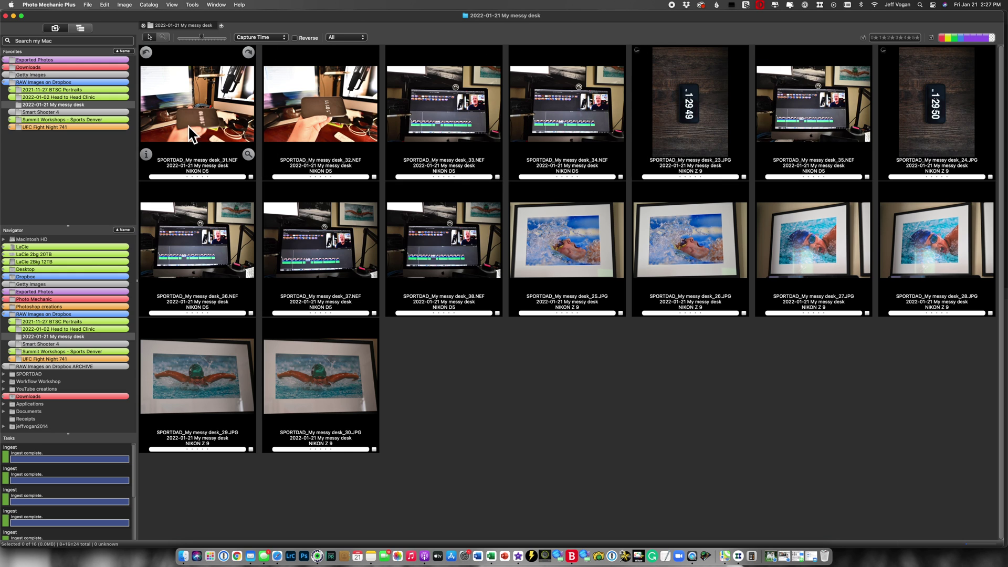
# Read the capture times of desk_31 (NIKON D5) and desk_23 (NIKON Z 9), then rotate desk_23 to landscape
pyautogui.click(150, 156)
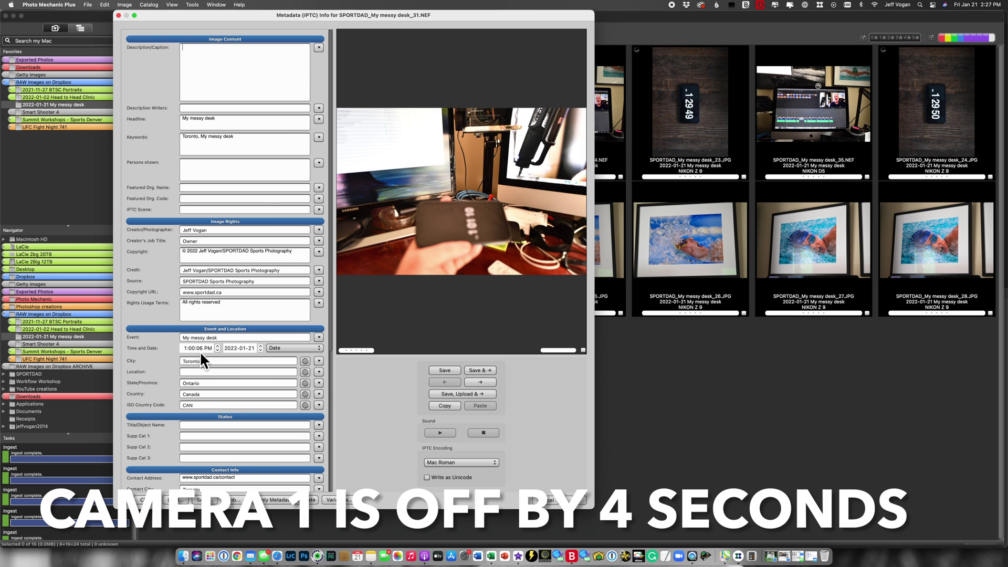
pyautogui.press('Escape')
pyautogui.click(703, 139)
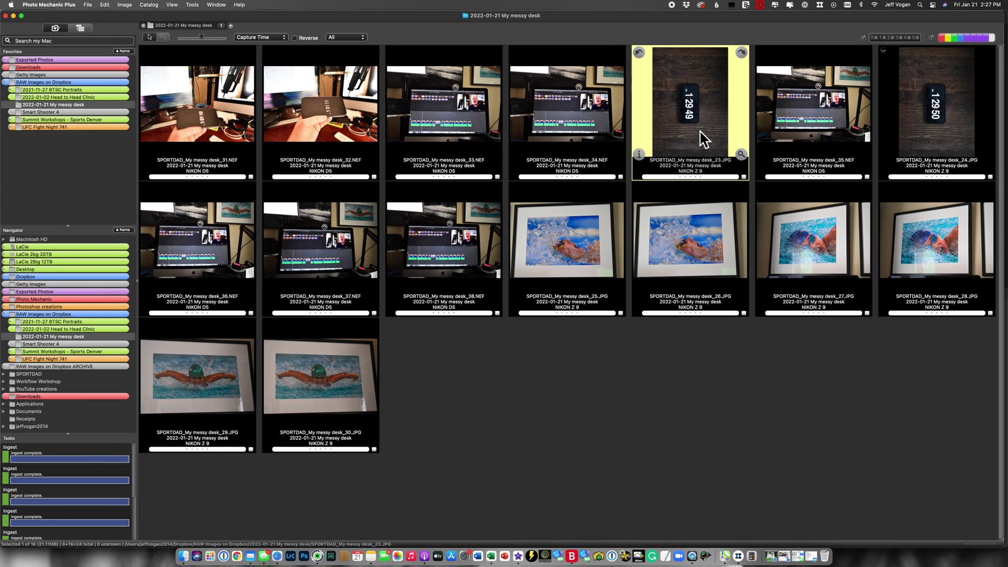
pyautogui.click(640, 154)
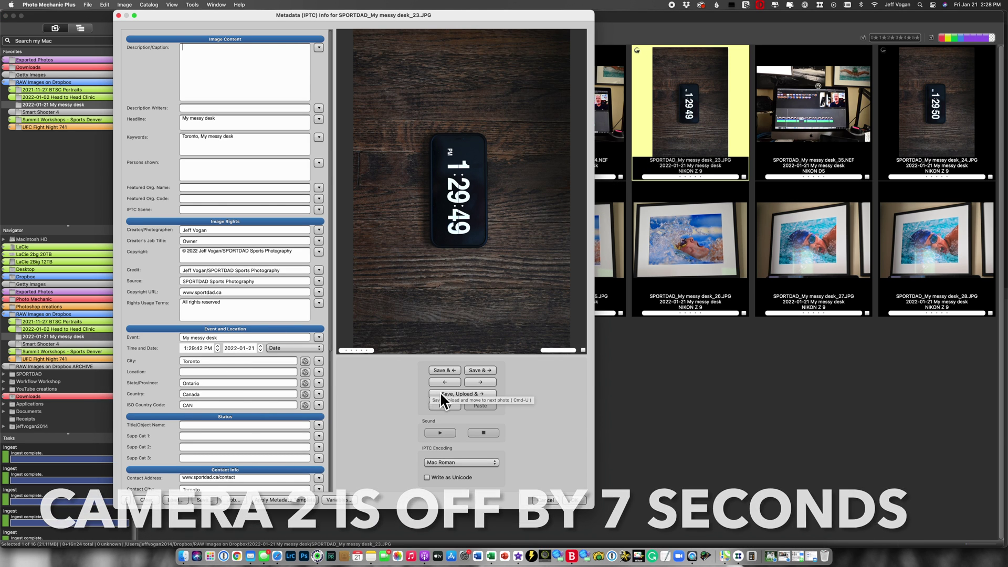
pyautogui.click(575, 502)
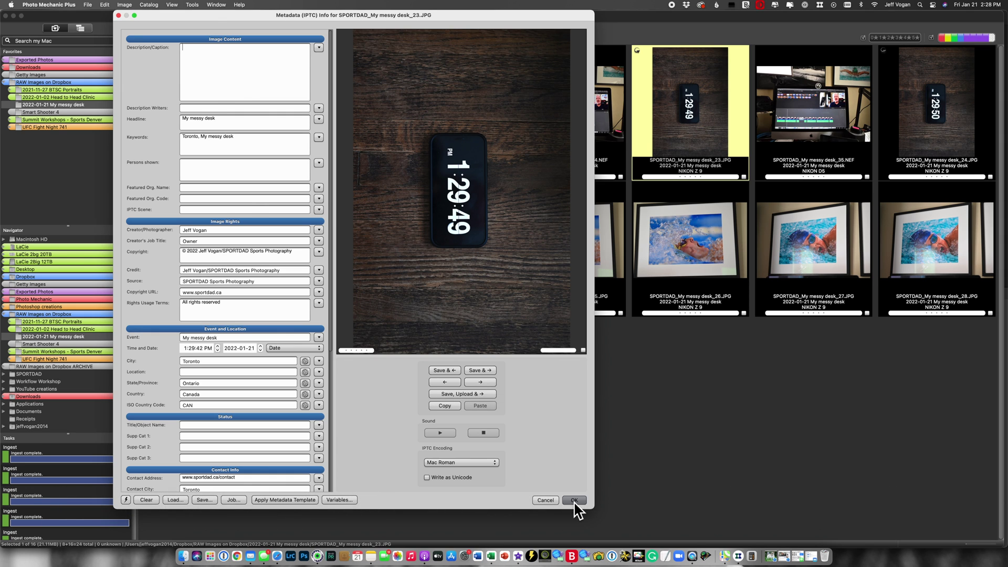
pyautogui.click(638, 49)
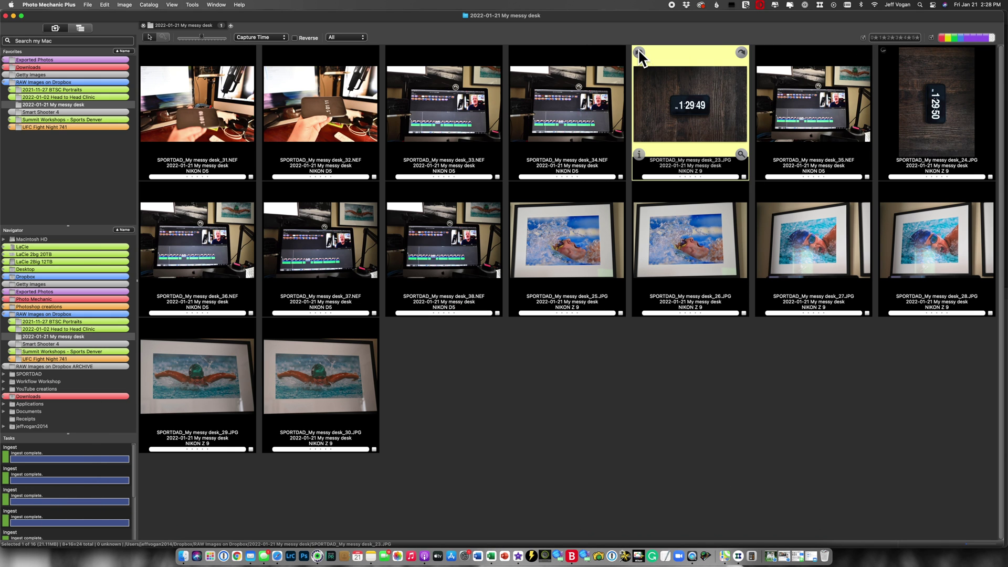
# Sort by serial, then shift Nikon D5 photos _31–_38 forward 1 minute 5 seconds
pyautogui.click(273, 40)
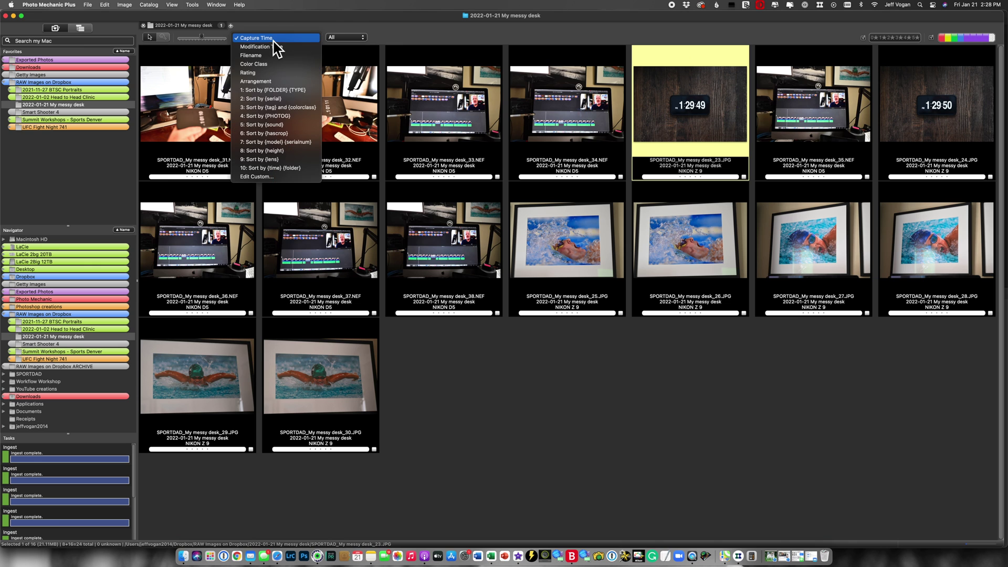
pyautogui.click(287, 100)
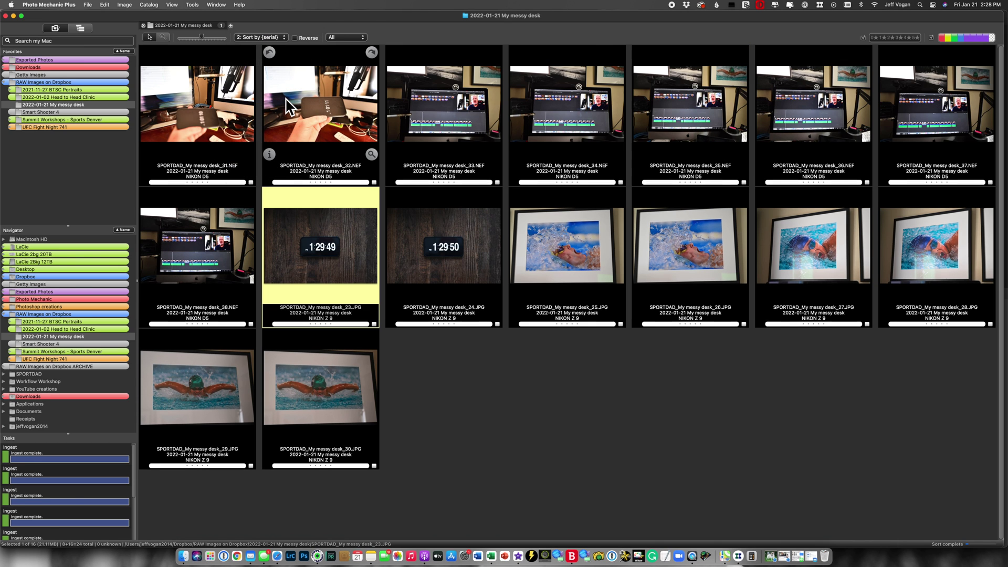
pyautogui.click(202, 127)
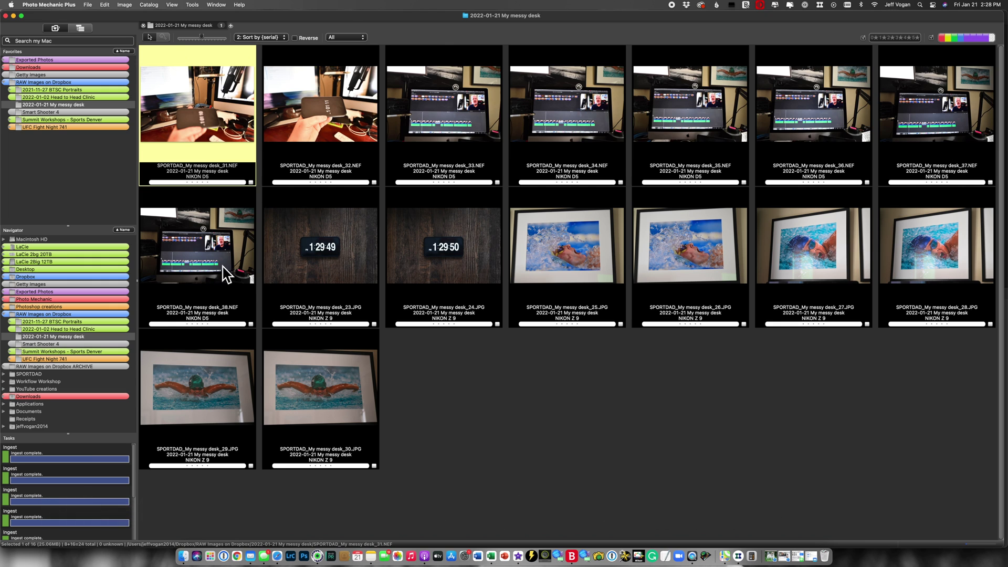
pyautogui.keyDown('shift'); pyautogui.click(226, 272); pyautogui.keyUp('shift')
pyautogui.click(195, 7)
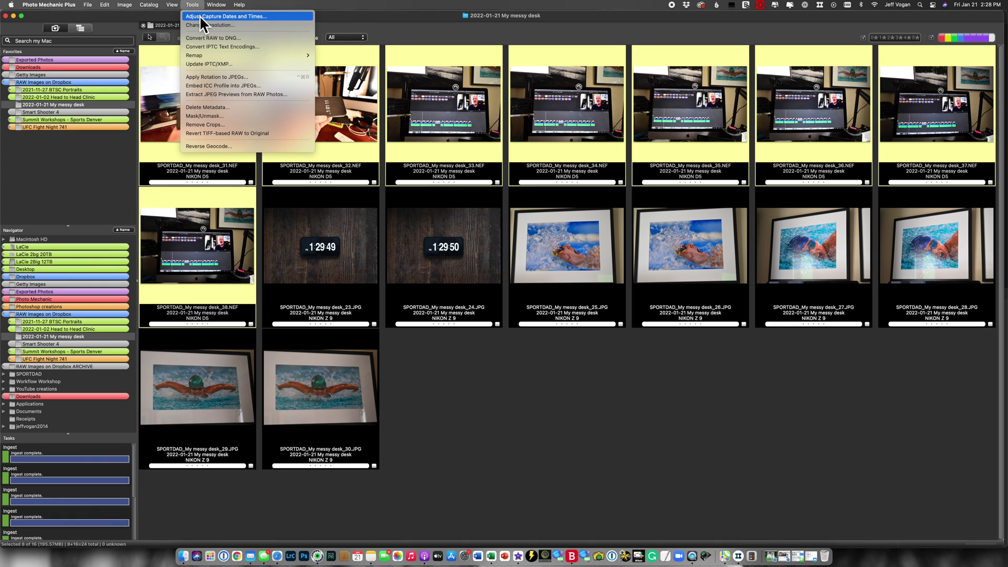
pyautogui.click(202, 17)
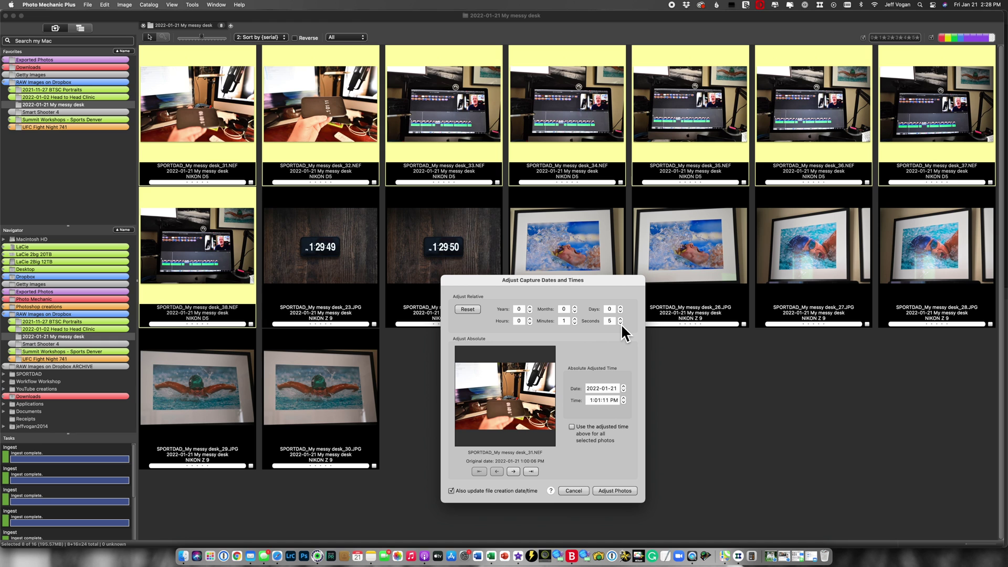
pyautogui.click(615, 490)
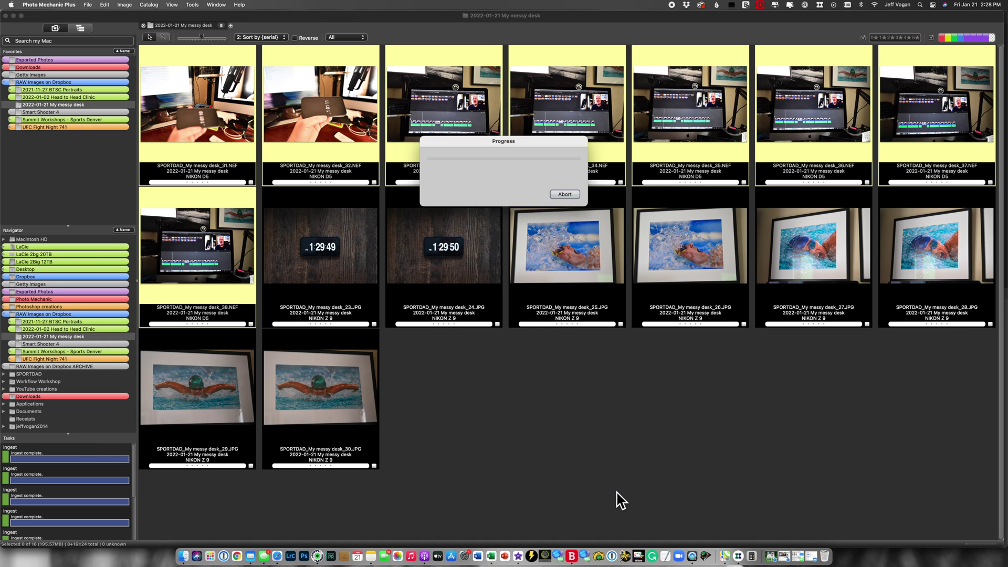
# Shift Nikon Z 9 photos _23–_30 forward 7 seconds, then select _23 to check
pyautogui.click(341, 249)
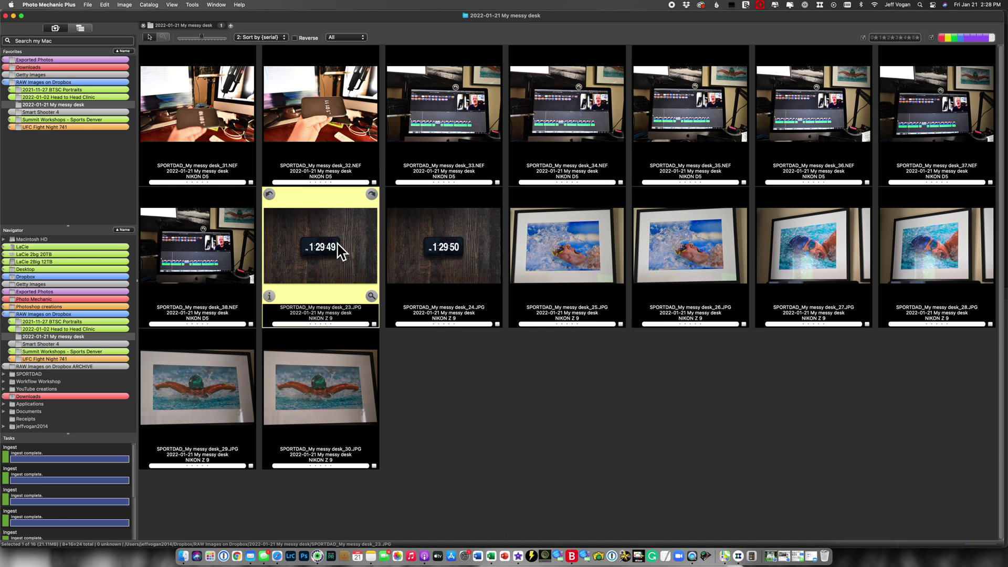
pyautogui.keyDown('shift'); pyautogui.click(341, 375); pyautogui.keyUp('shift')
pyautogui.click(192, 5)
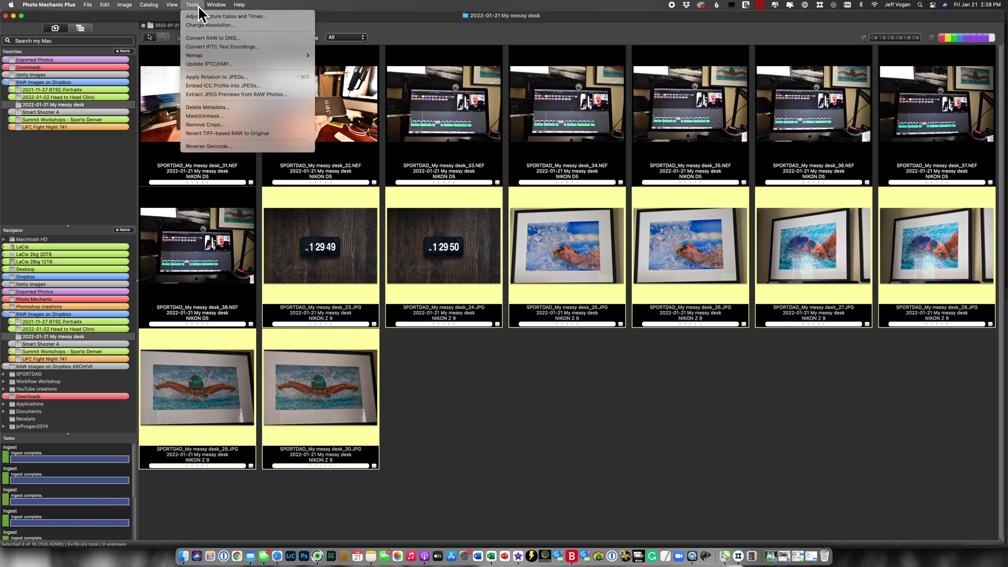
pyautogui.click(212, 19)
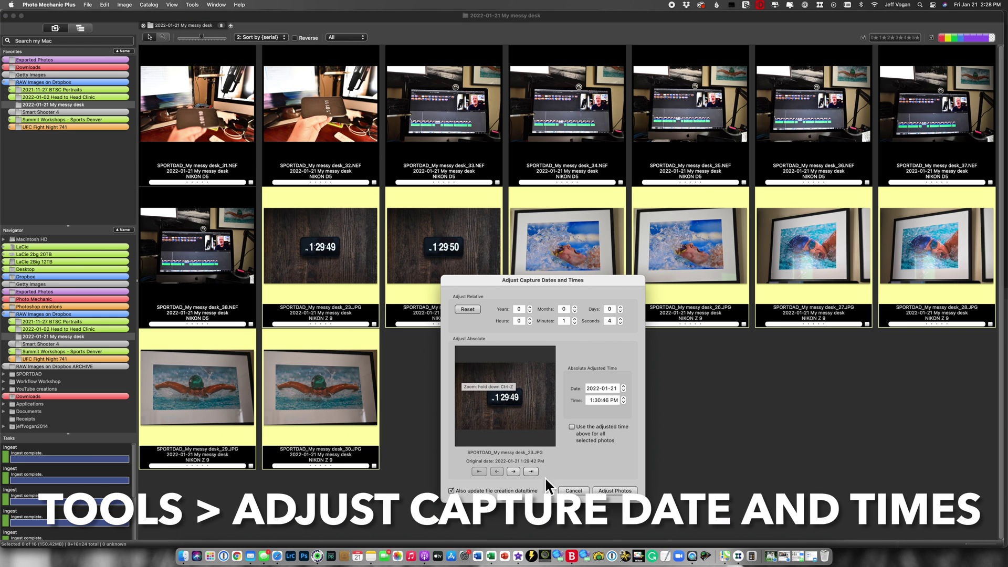
pyautogui.click(575, 323)
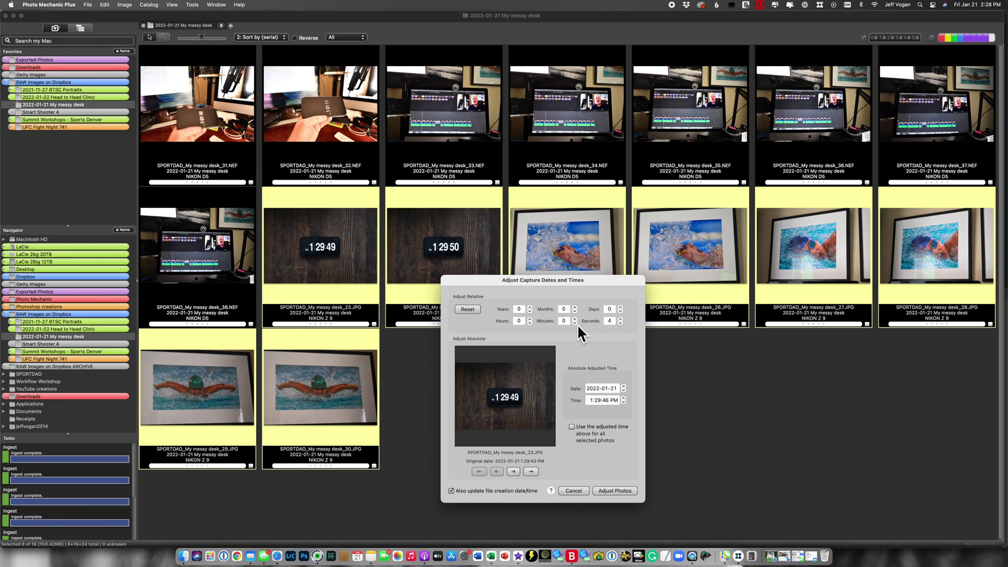
pyautogui.click(613, 490)
pyautogui.click(340, 296)
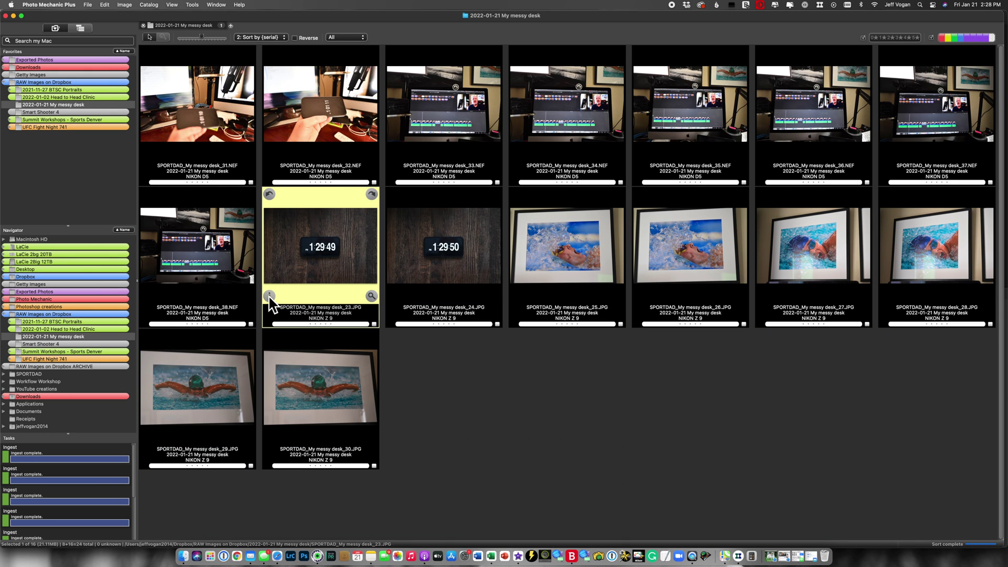
pyautogui.click(270, 296)
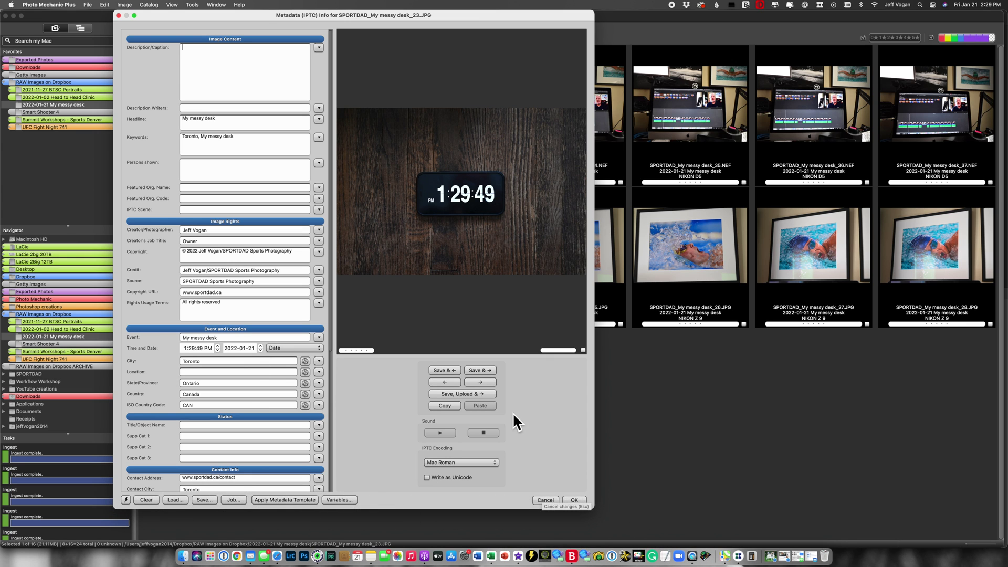
pyautogui.click(487, 383)
pyautogui.click(487, 384)
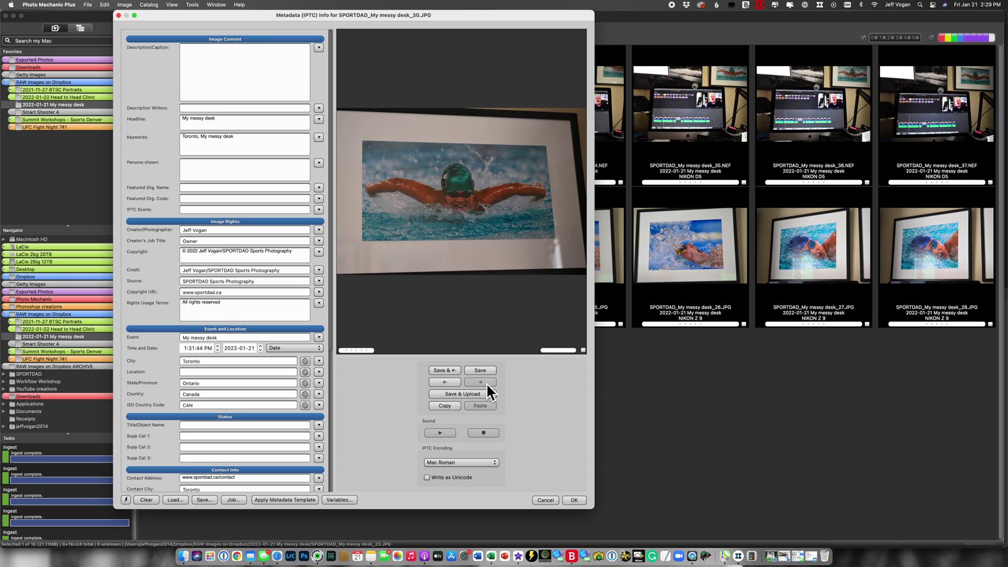
pyautogui.press('Return')
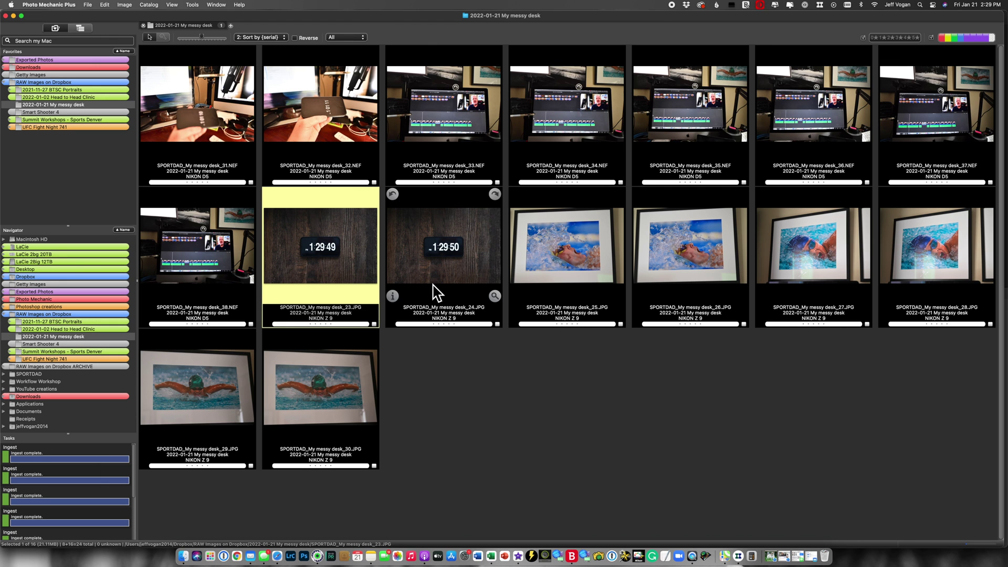
pyautogui.click(445, 275)
pyautogui.click(393, 296)
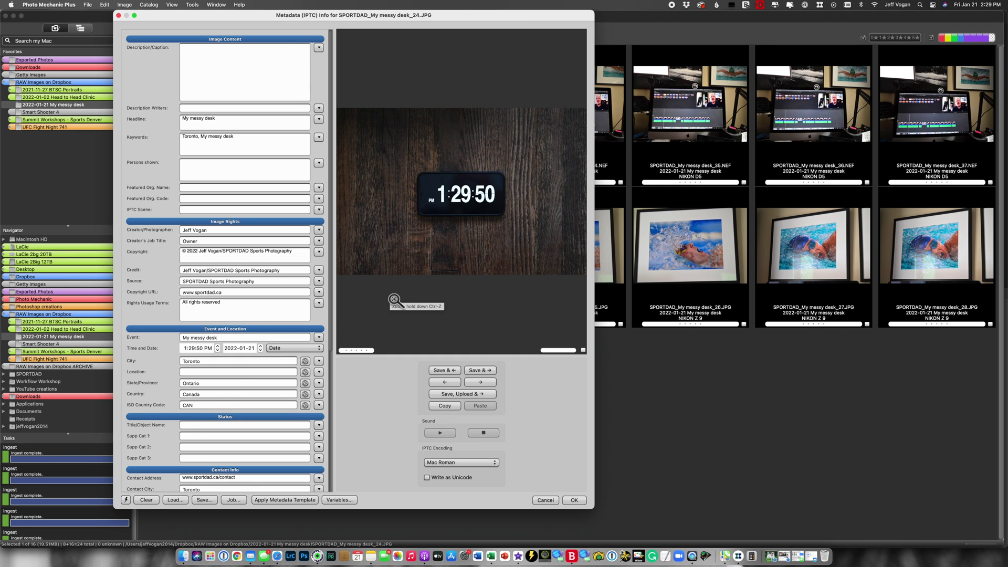
pyautogui.press('Return')
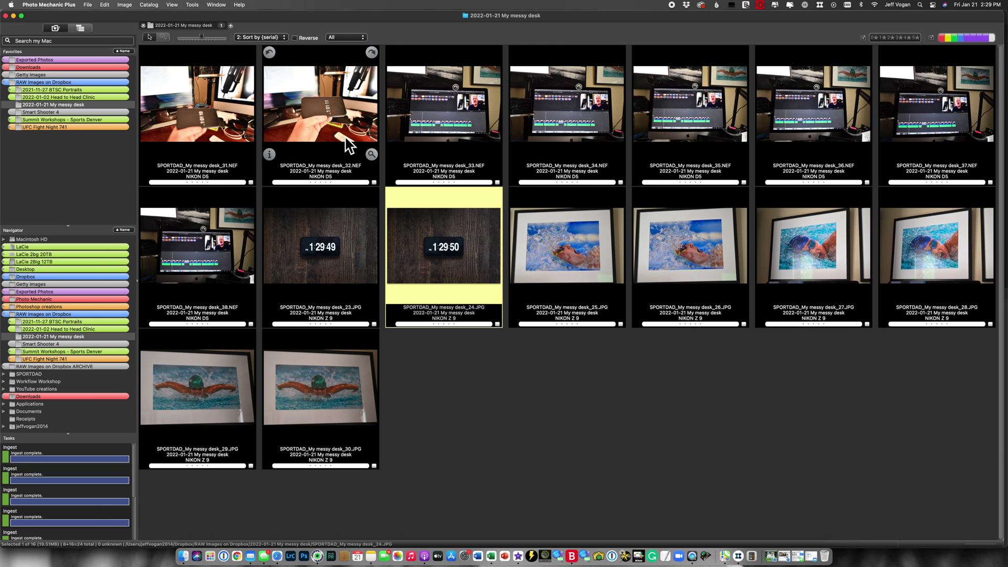
pyautogui.click(370, 134)
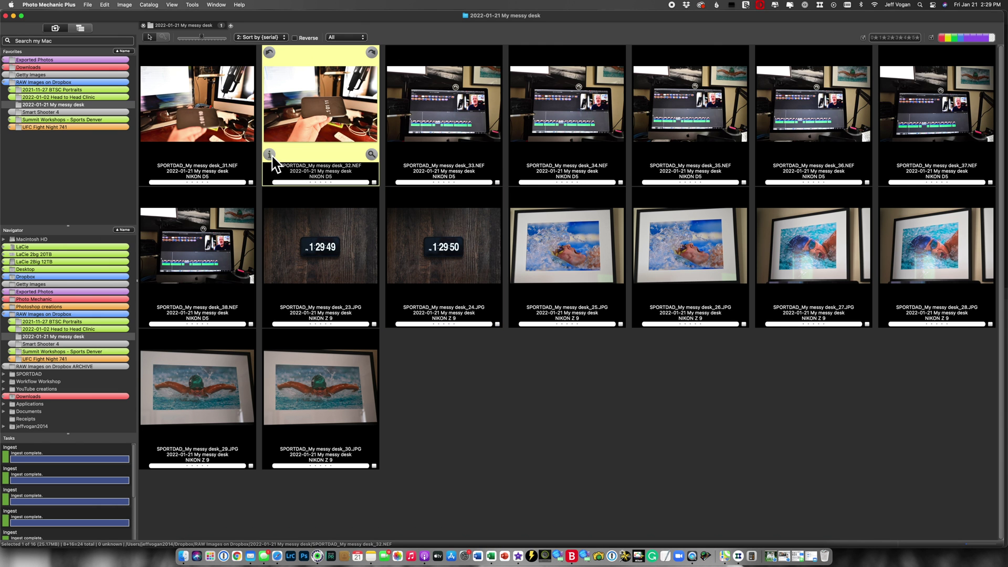
pyautogui.click(270, 154)
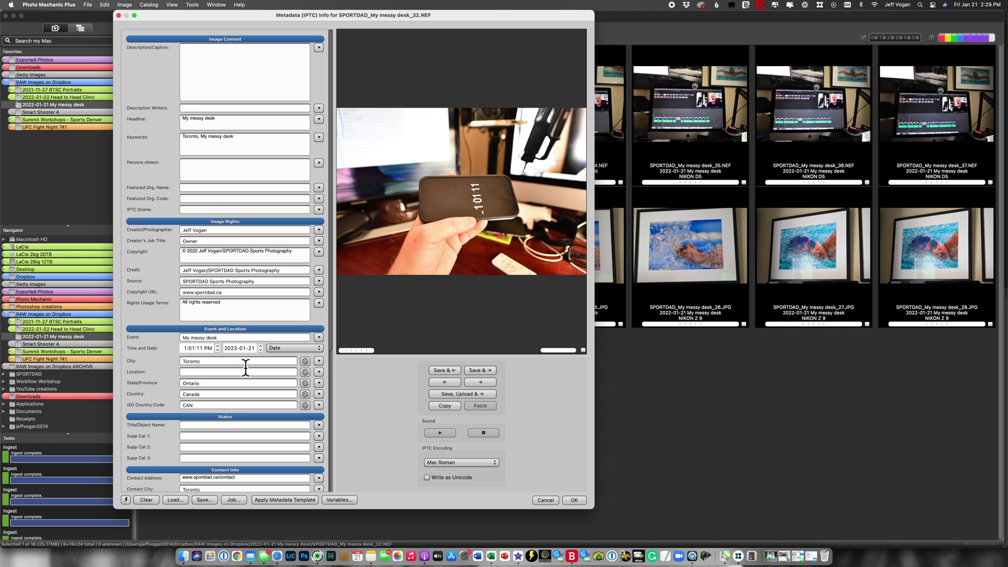
pyautogui.click(573, 501)
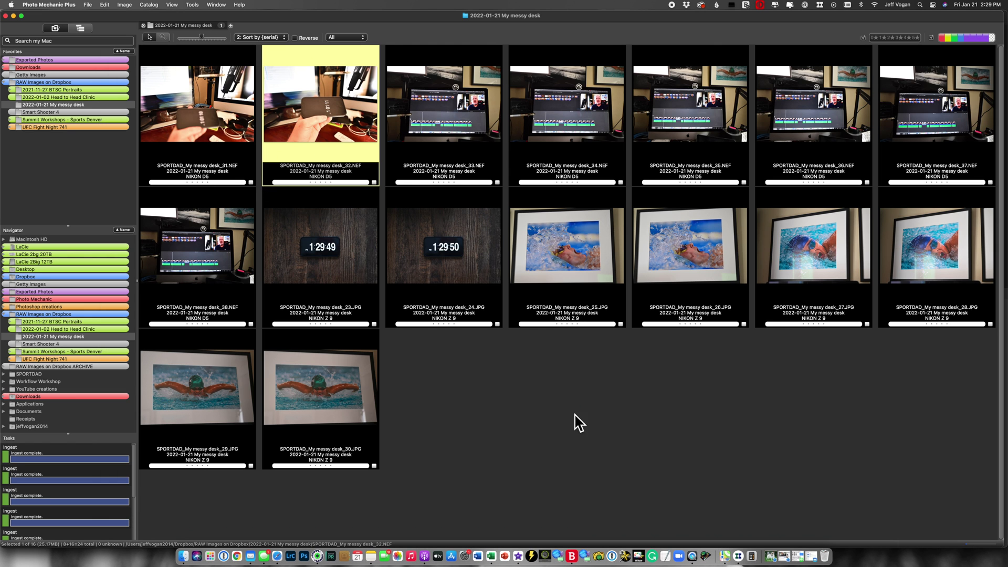
# Change the contact sheet sort order from serial to Capture Time
pyautogui.click(270, 41)
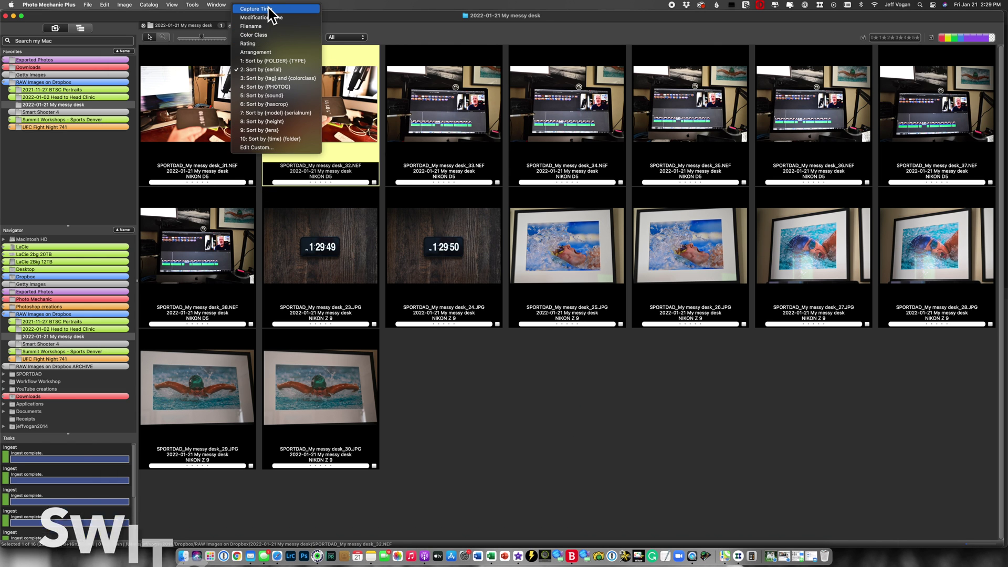